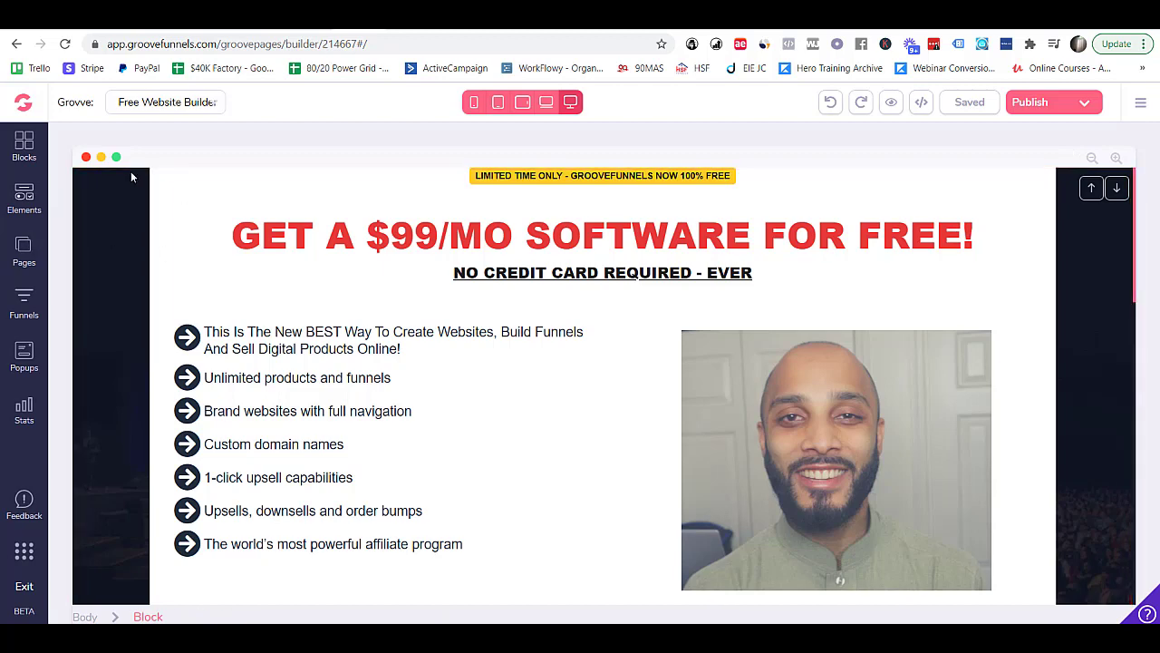
- Toggle the site's Pages panel open and closed in the builder
click(24, 254)
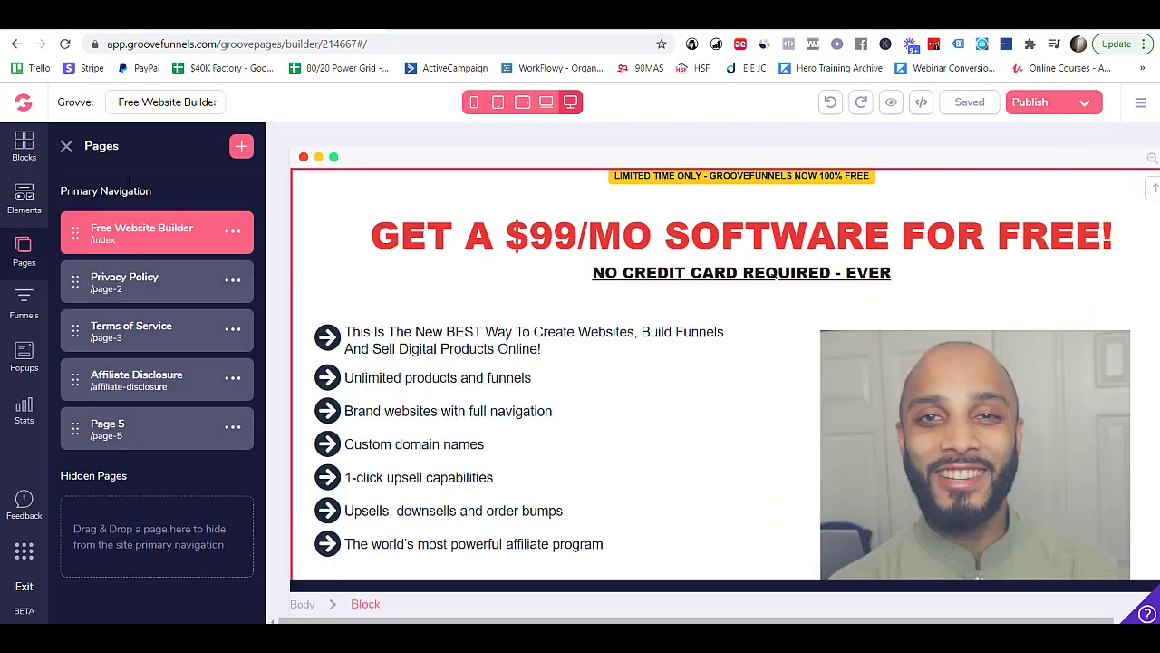
click(23, 254)
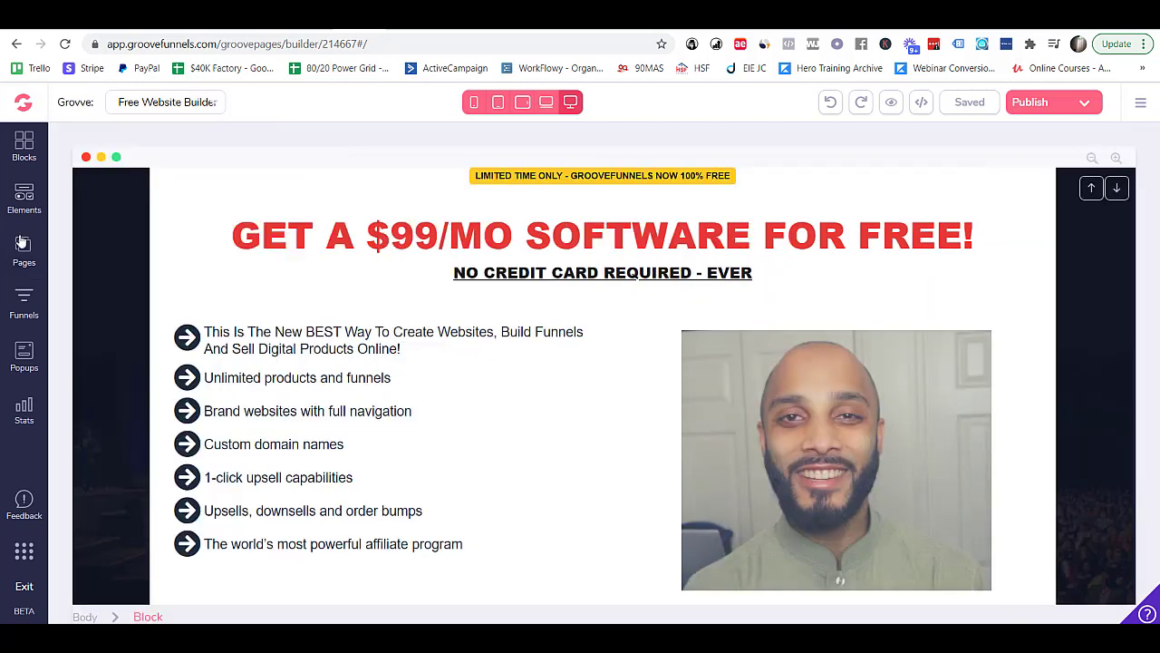
click(23, 254)
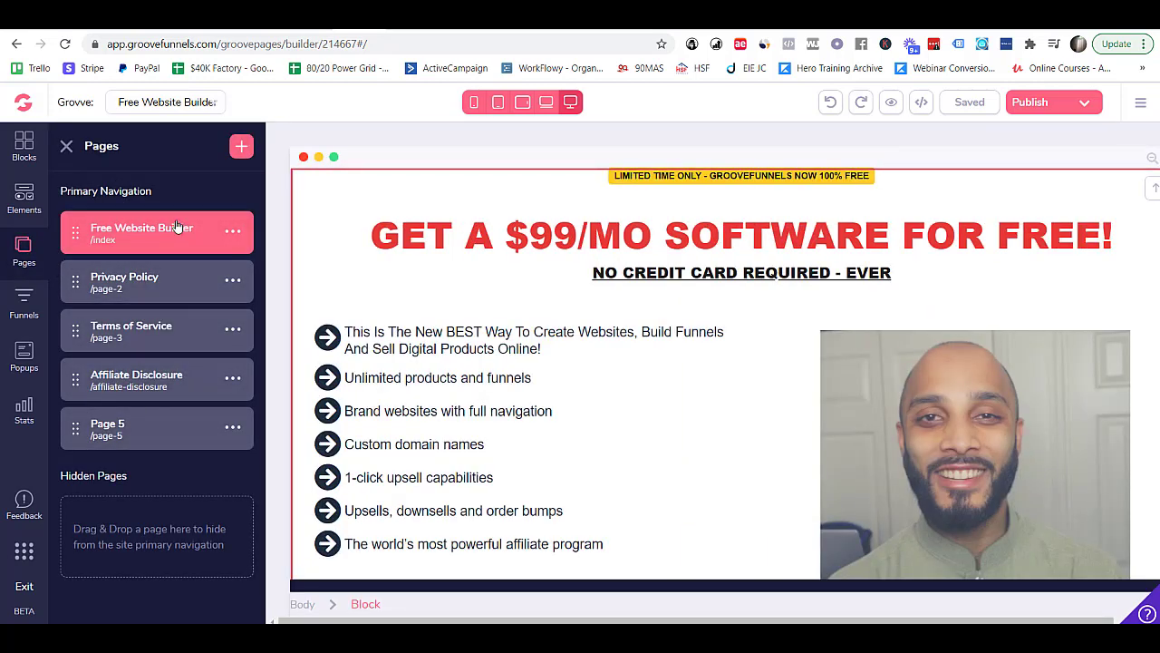
click(66, 148)
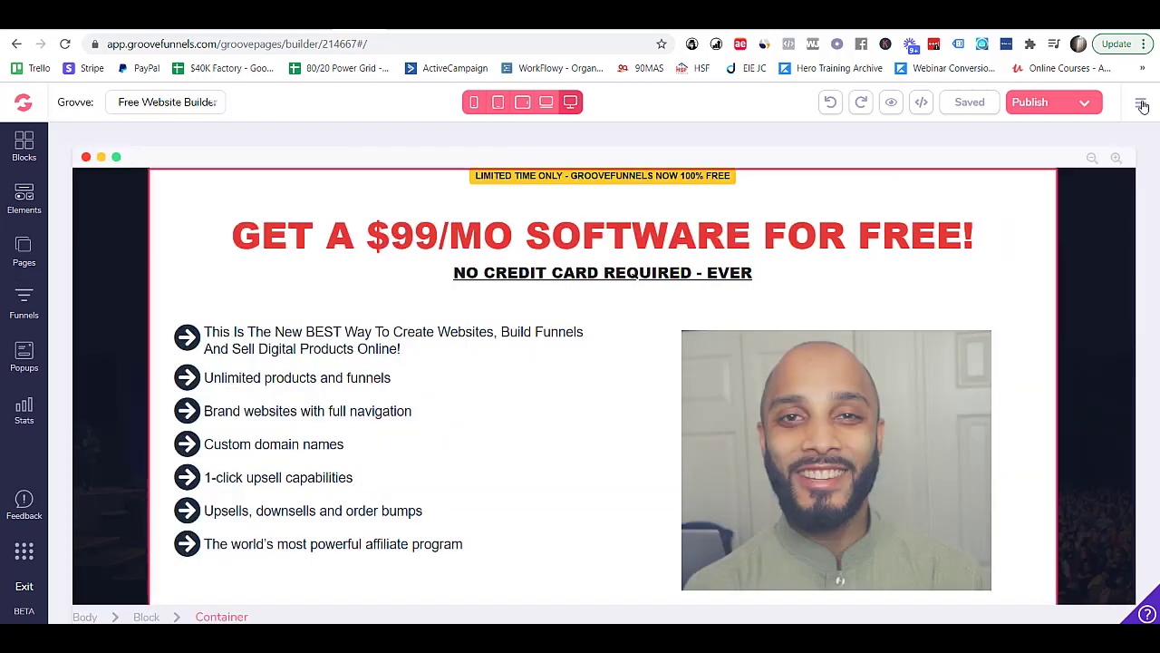
- Add a second share link to the site, copy the first link, and open a blank browser tab
click(1141, 103)
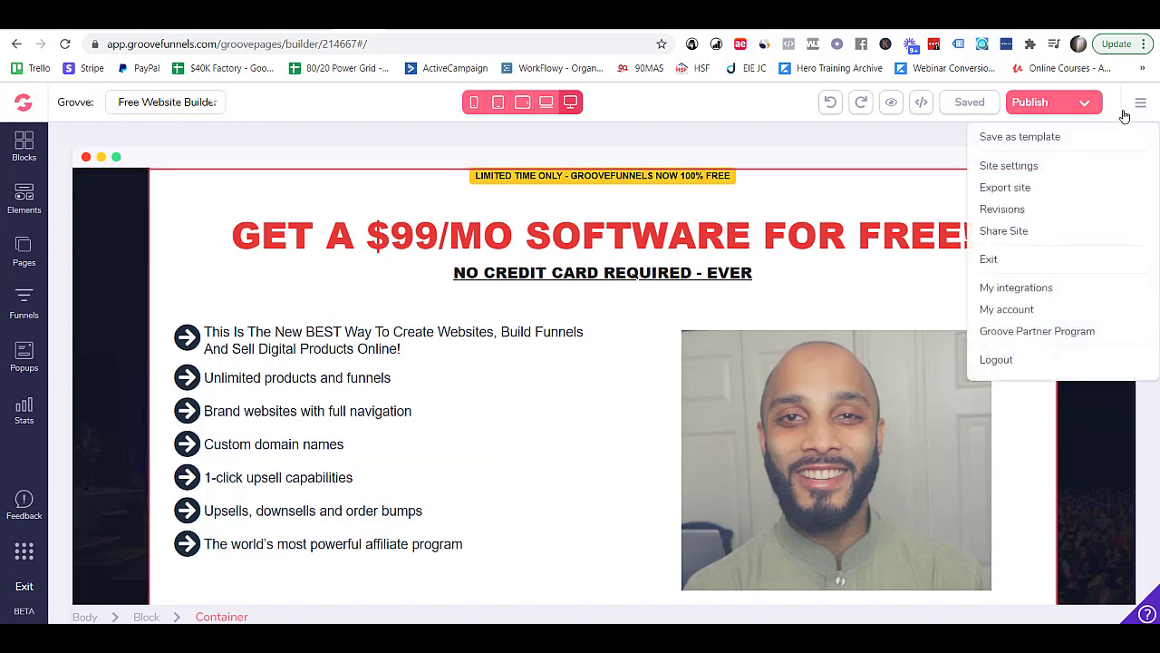
click(1005, 231)
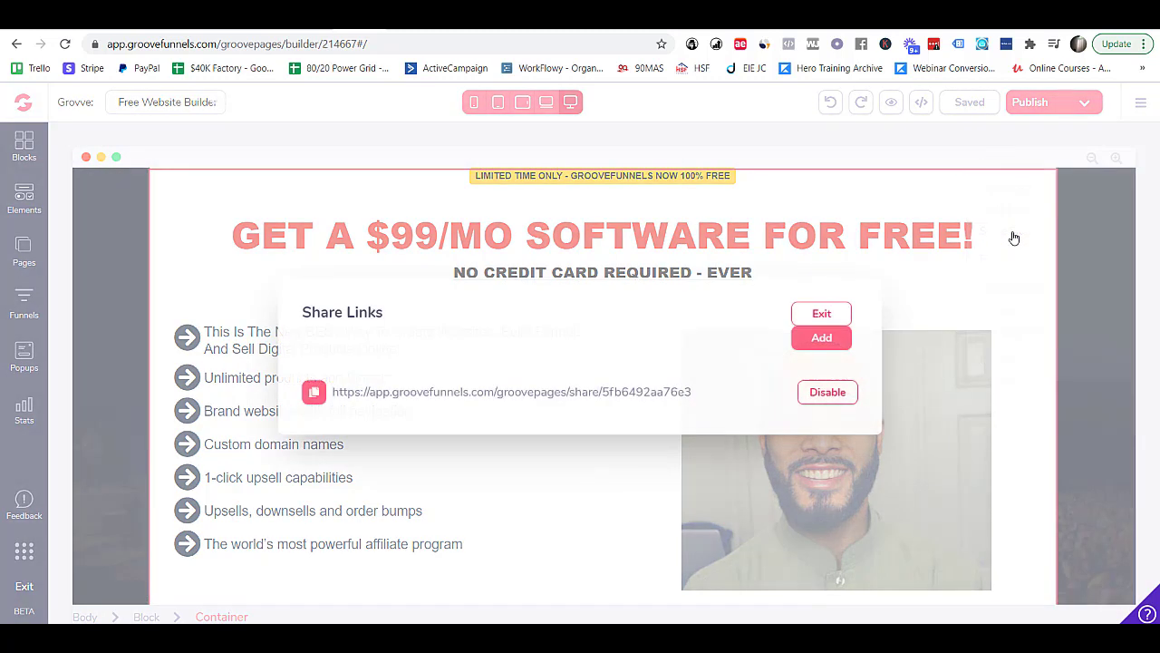
click(821, 339)
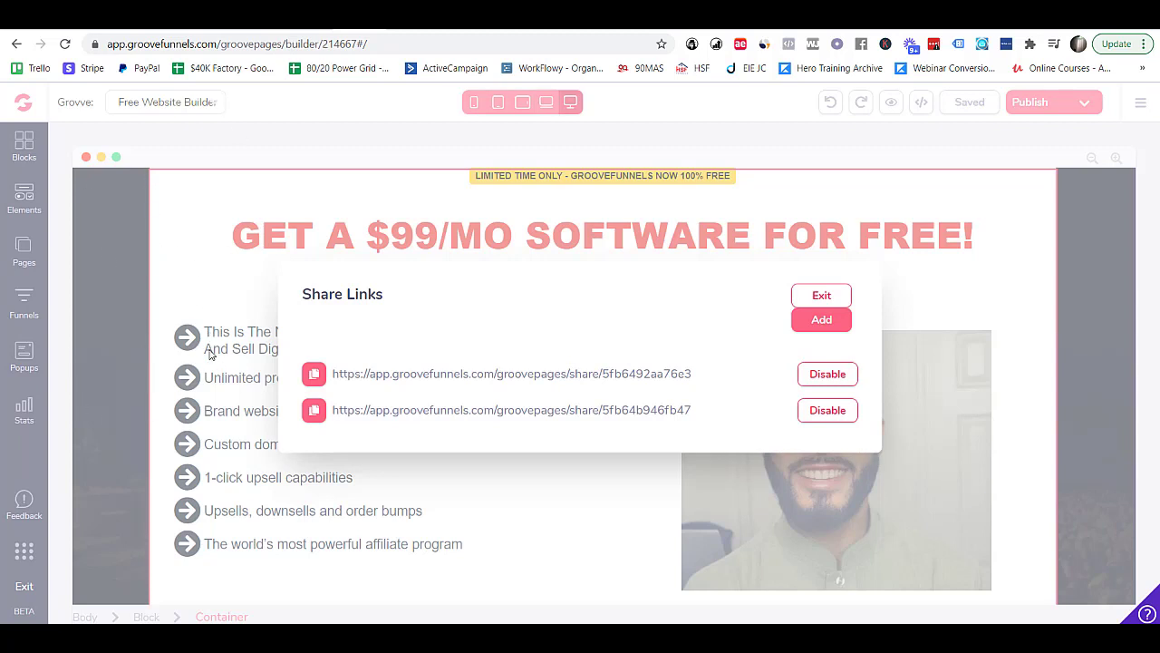
click(314, 373)
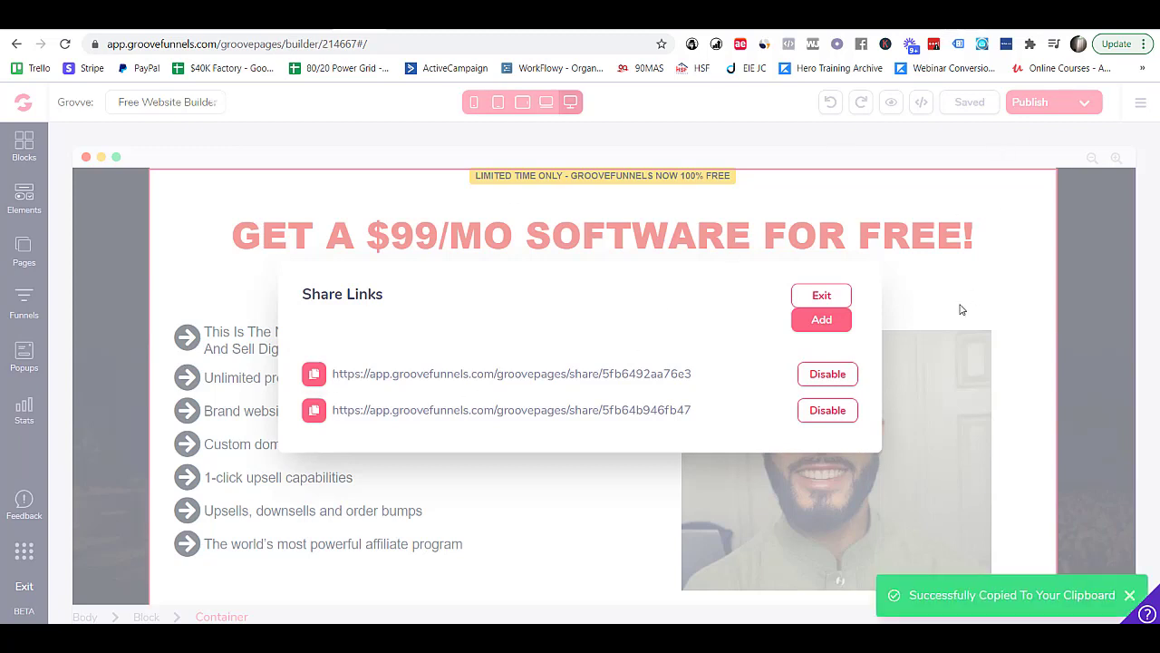
click(974, 23)
- Paste the copied share link into the new tab's address bar and load it
right_click(463, 43)
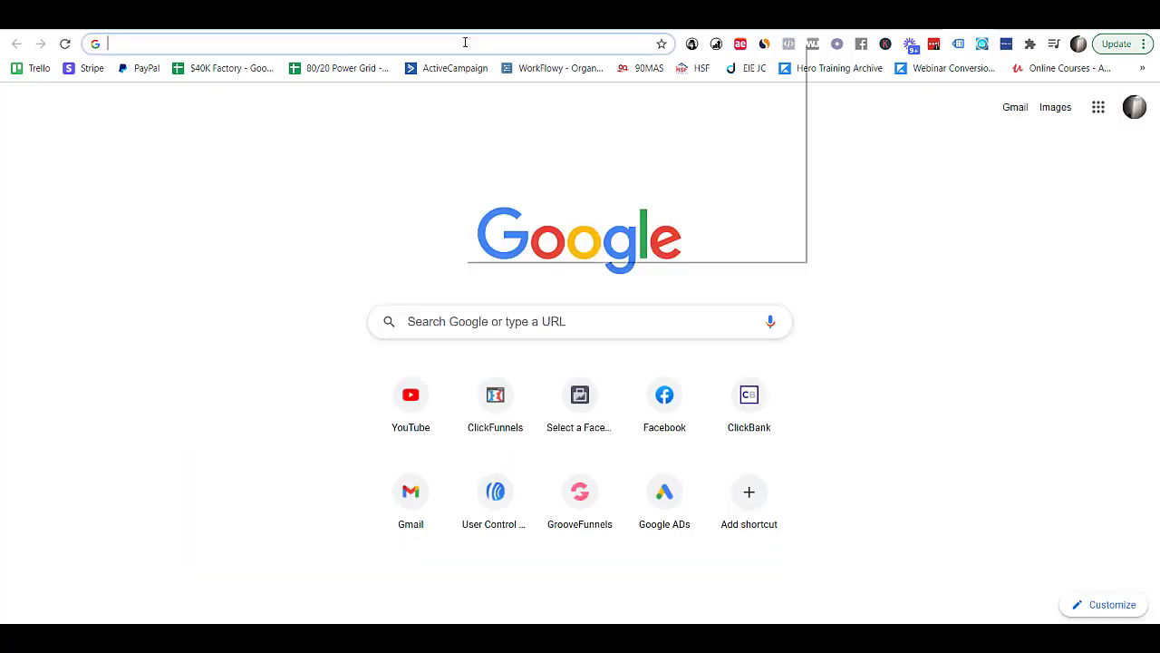
click(570, 166)
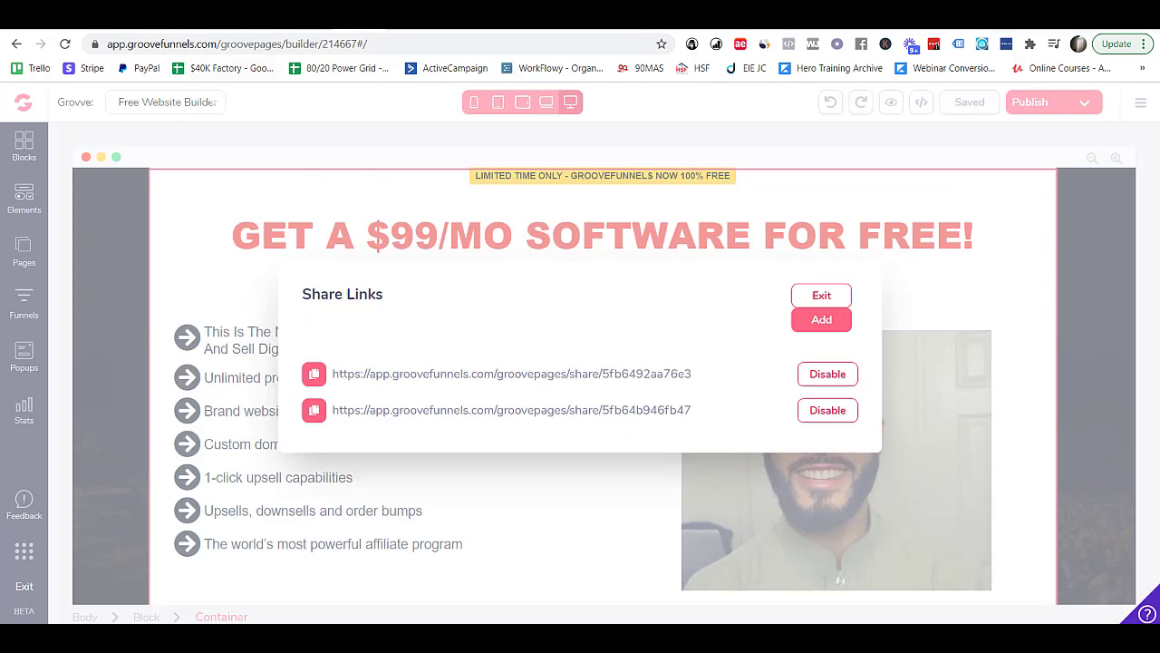
- Close the Share Links dialog and load the share link while signed in, reaching the Overview dashboard
click(214, 102)
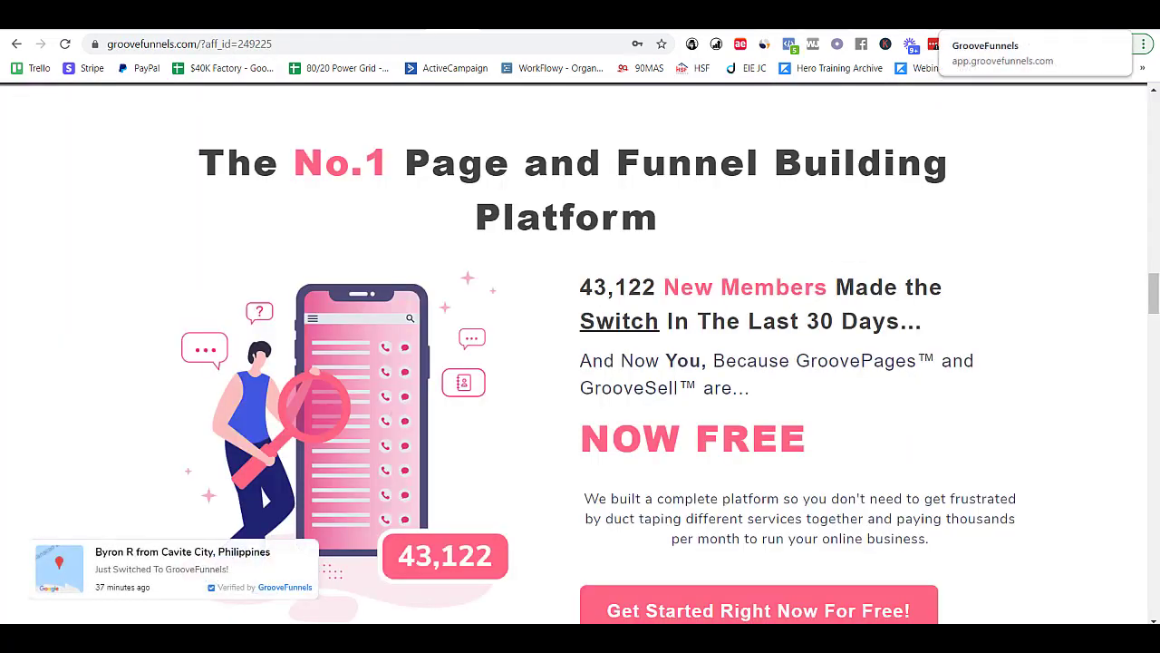
click(943, 25)
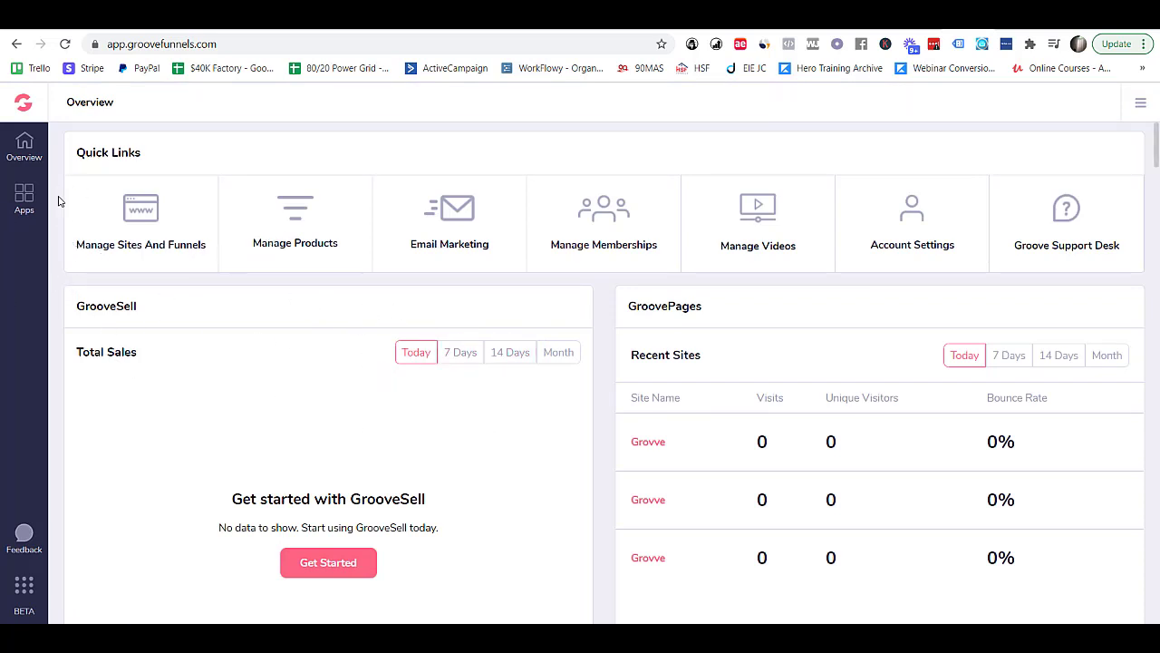
- Go to GroovePages from the Apps menu and browse the Sites grid of Grovve copies
click(24, 203)
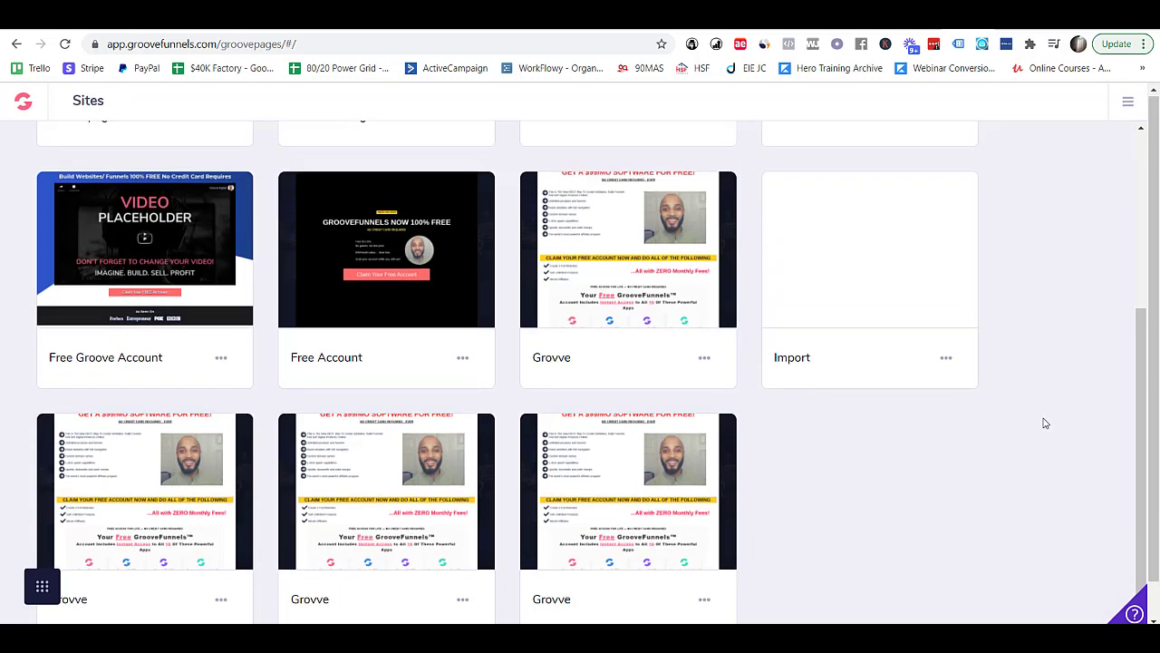
scroll(1034, 435, up, 4)
scroll(816, 408, down, 2)
scroll(616, 375, down, 1)
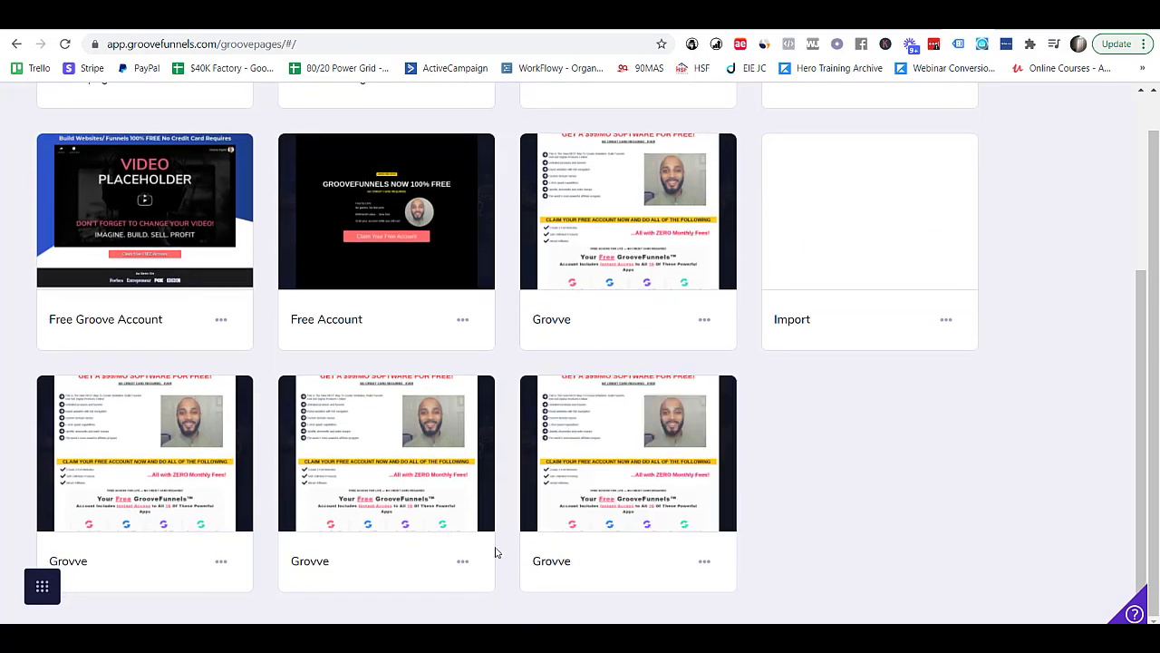
scroll(770, 481, up, 1)
scroll(544, 463, down, 1)
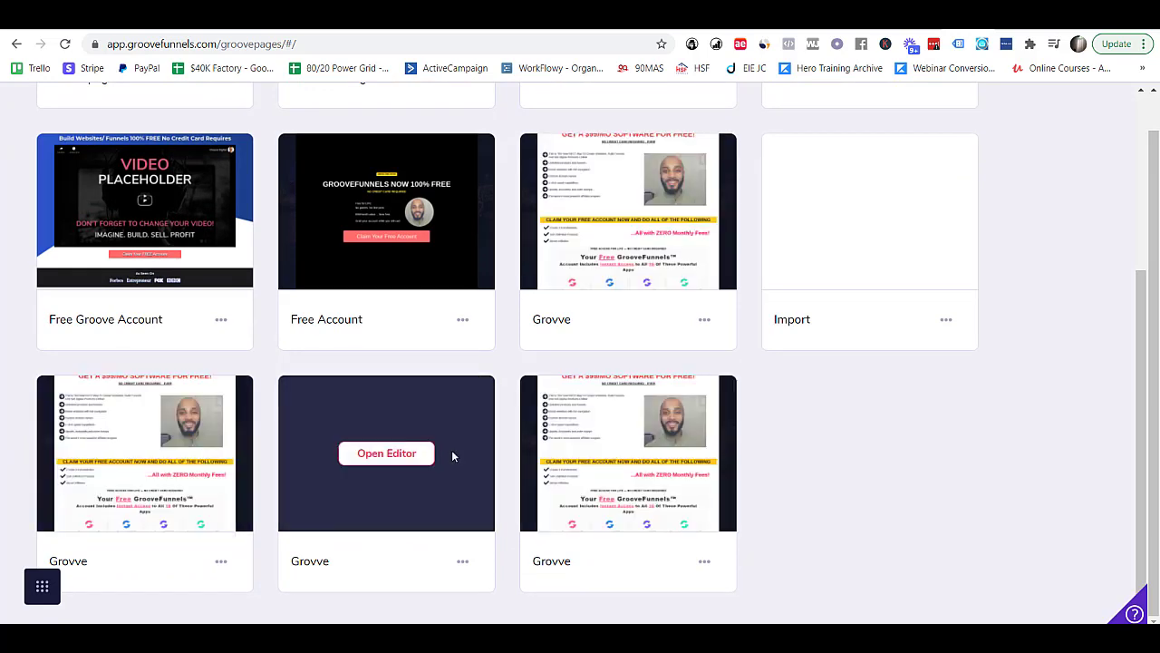
mouse_move(628, 453)
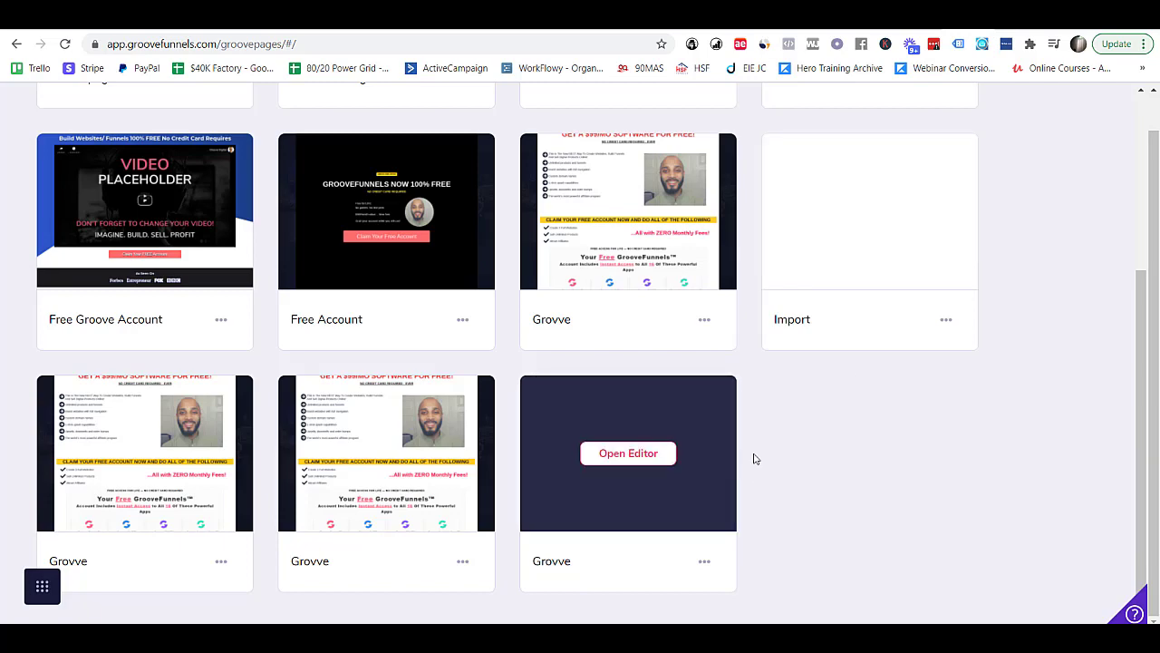
scroll(888, 415, up, 2)
scroll(888, 415, down, 2)
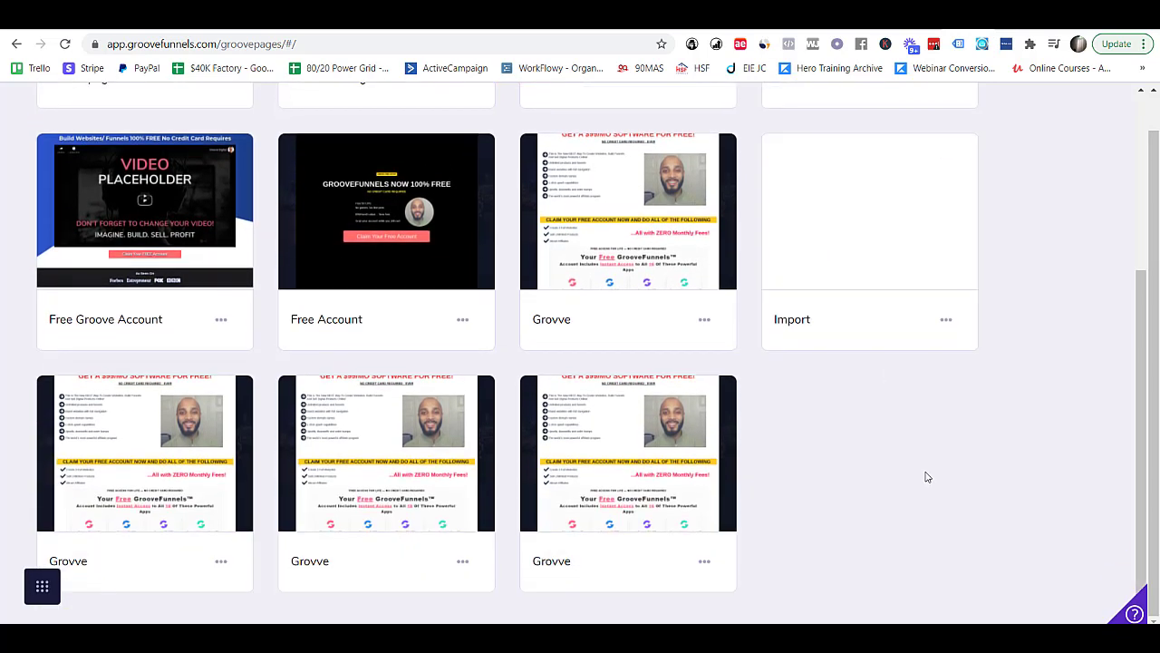